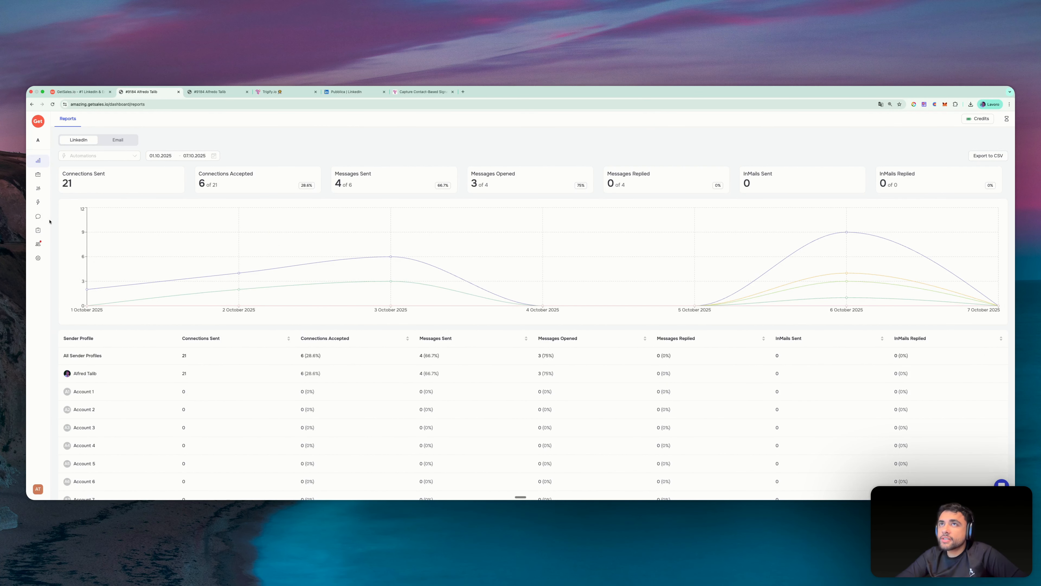
# Switch to the Clay table and browse the integrations available for adding an enrichment
pyautogui.moveTo(42, 204)
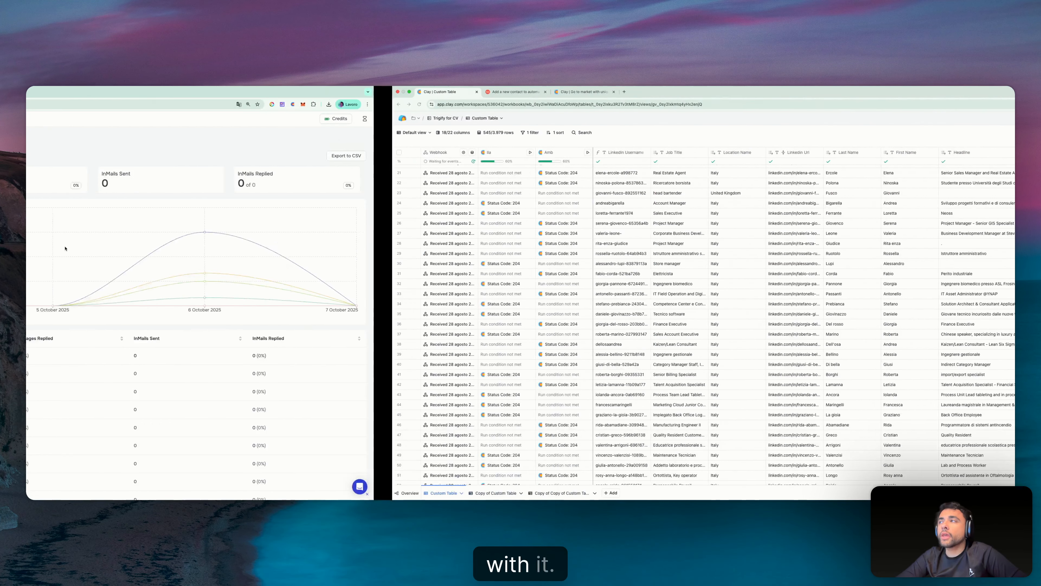
pyautogui.hscroll(-1, 348, 297)
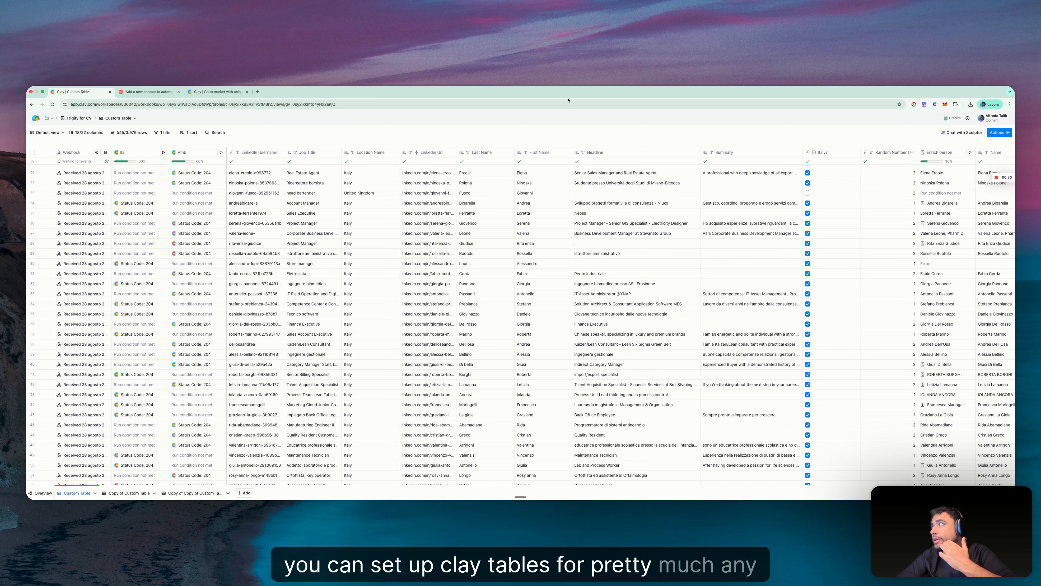
pyautogui.click(999, 132)
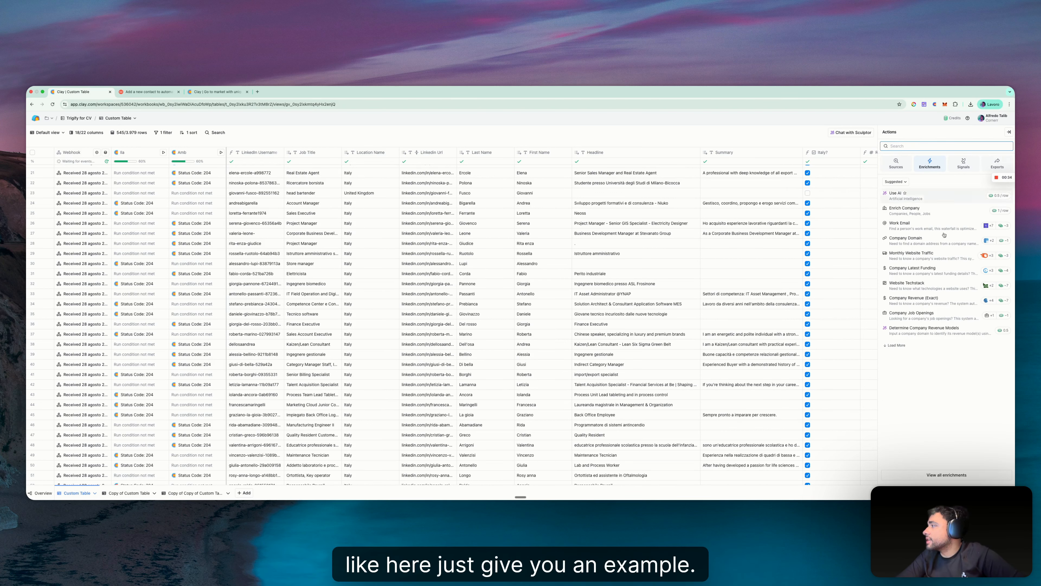
pyautogui.click(927, 474)
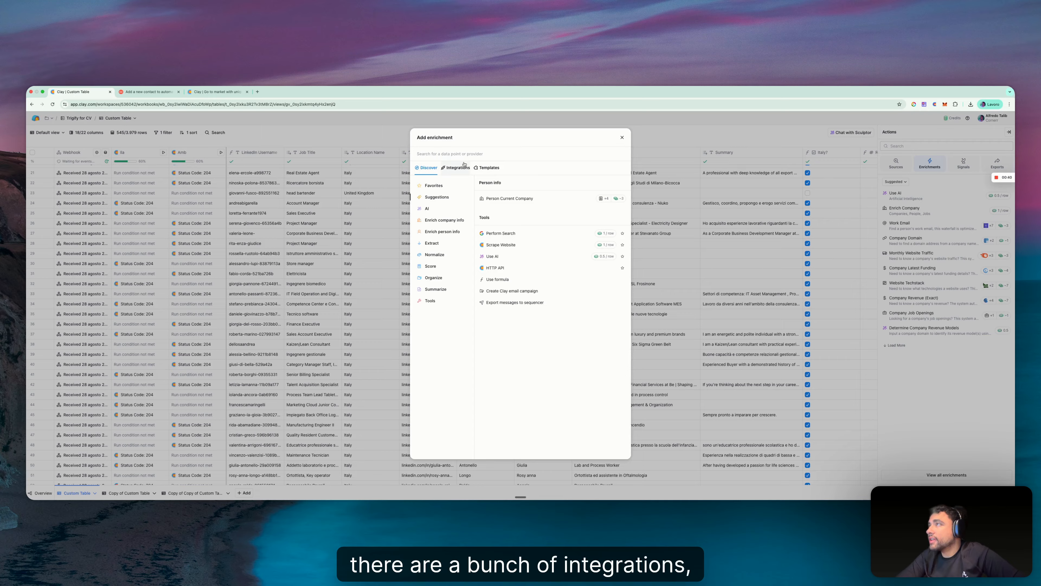
pyautogui.click(456, 168)
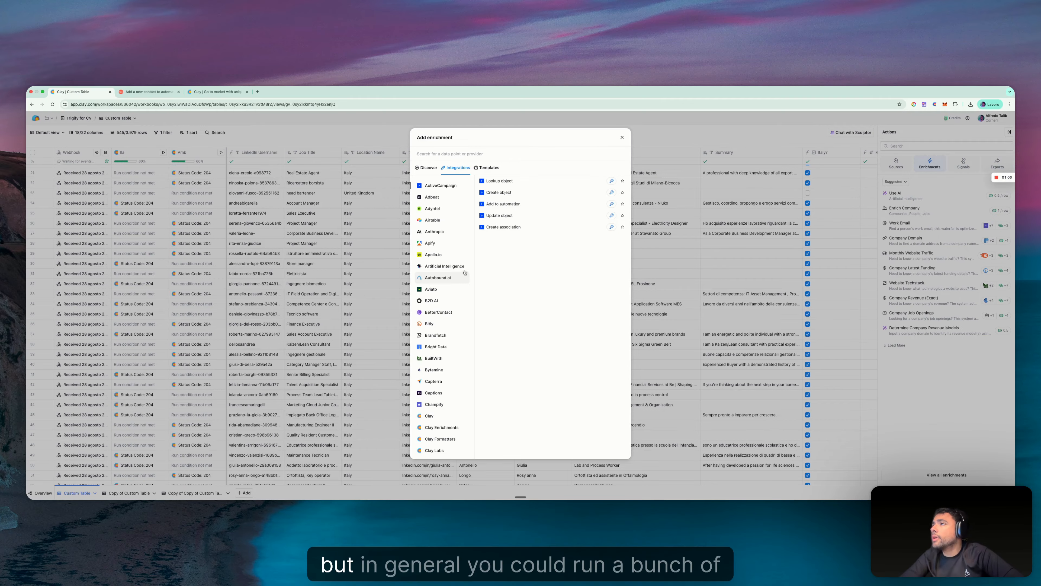
pyautogui.click(621, 139)
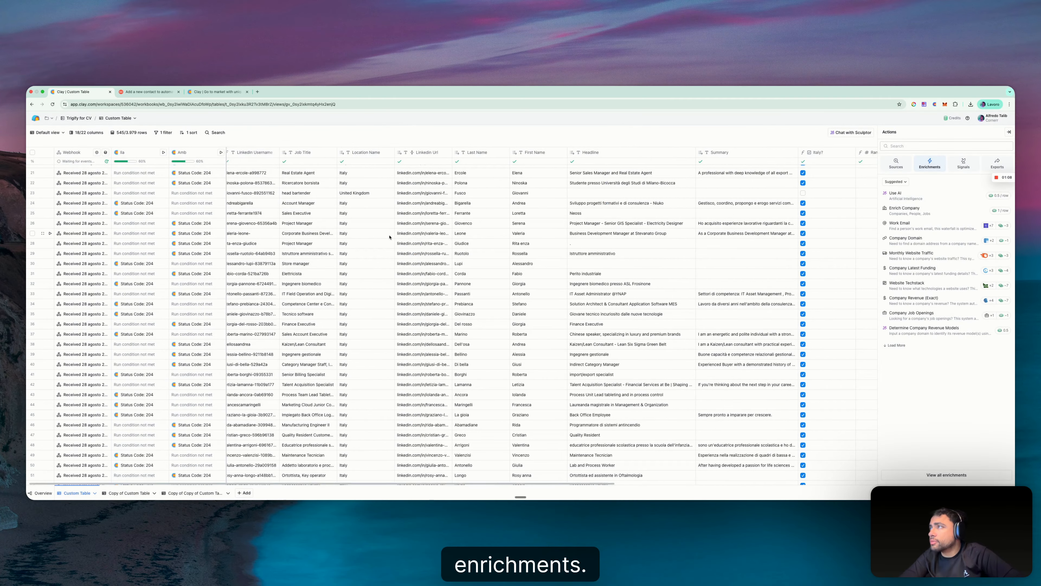
# Open the "Italy?" checkbox column for editing and close its settings without changes
pyautogui.hscroll(5, 712, 164)
pyautogui.click(711, 153)
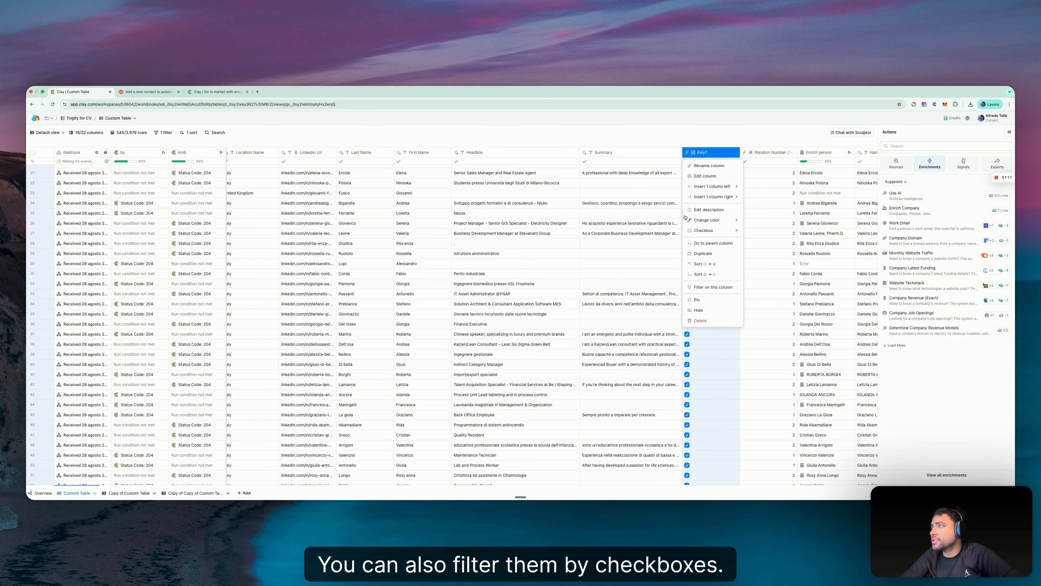
pyautogui.click(707, 176)
pyautogui.click(1009, 133)
pyautogui.hscroll(5, 749, 224)
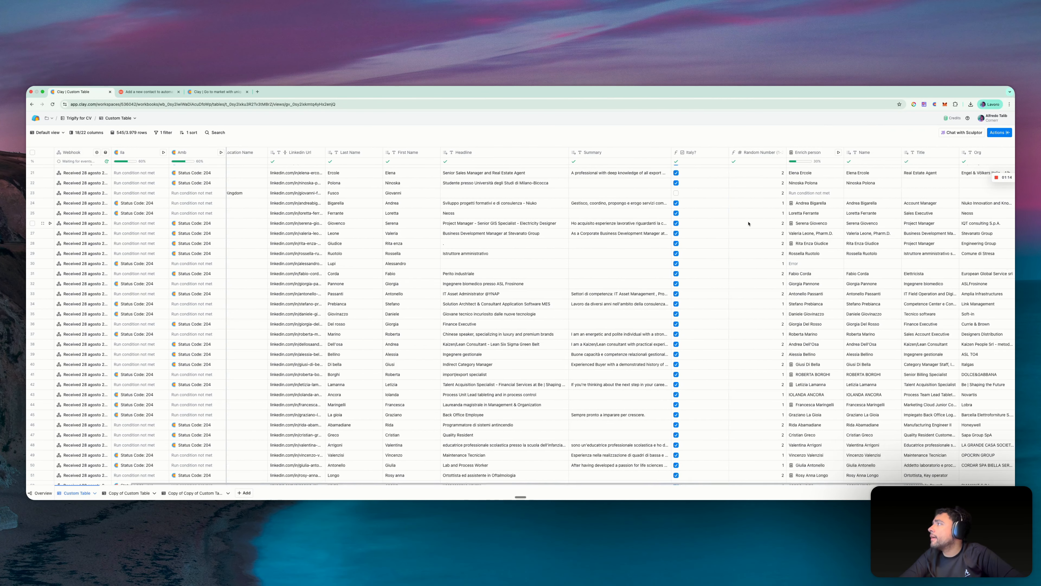
# Open the settings of the first HTTP API column beside the Webhook column
pyautogui.hscroll(-10, 492, 267)
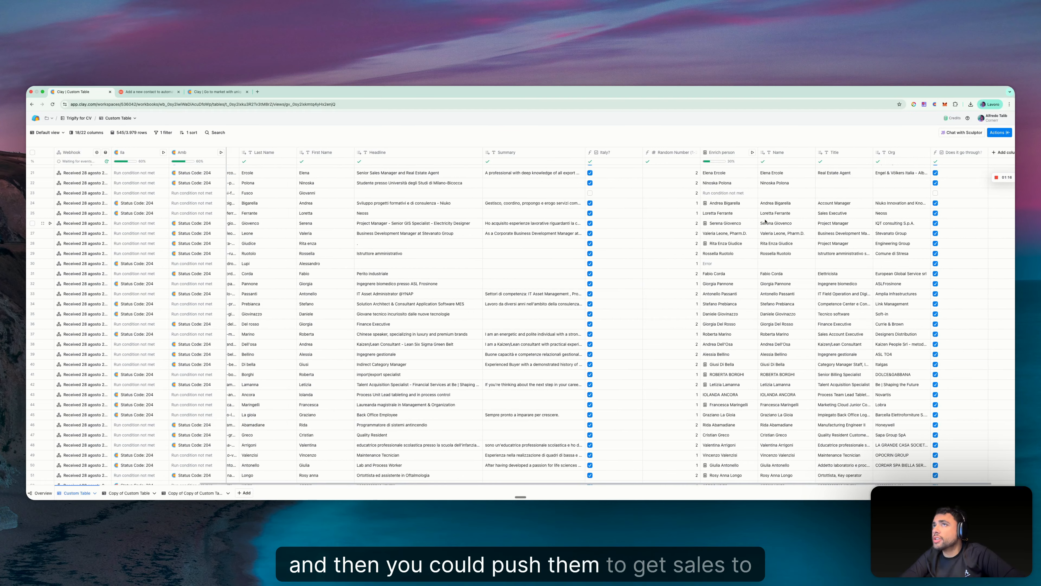
pyautogui.click(129, 156)
pyautogui.click(132, 164)
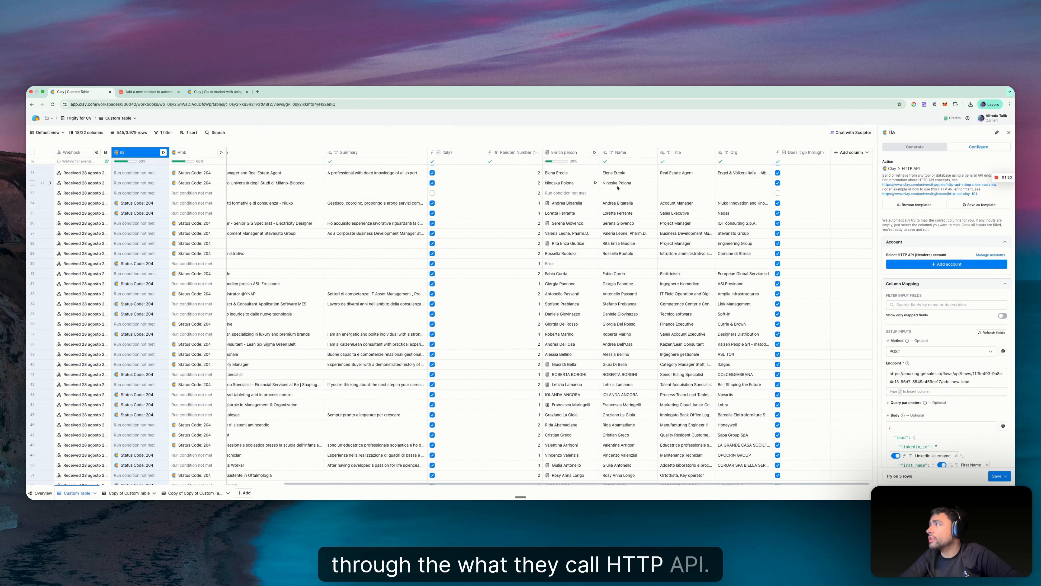
# Search for "http" among the actions for an added column and open the HTTP API manual configuration
pyautogui.click(849, 152)
pyautogui.click(844, 166)
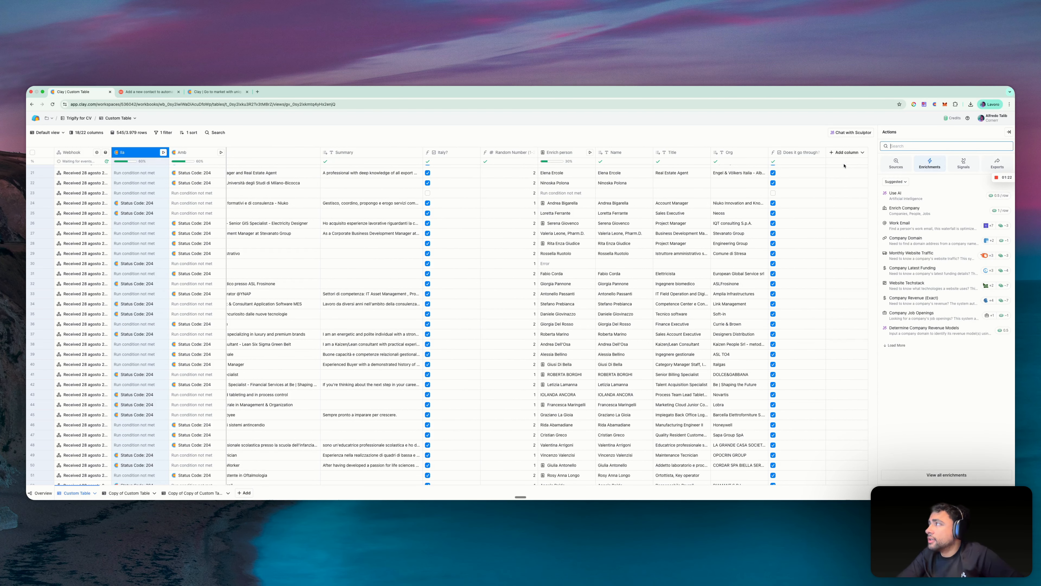
pyautogui.write('http')
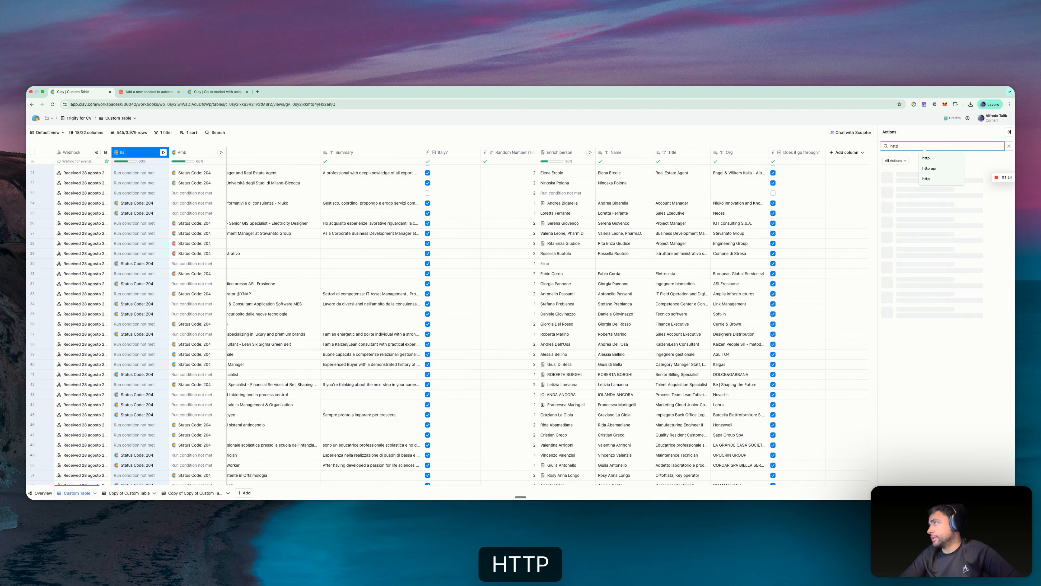
pyautogui.click(894, 187)
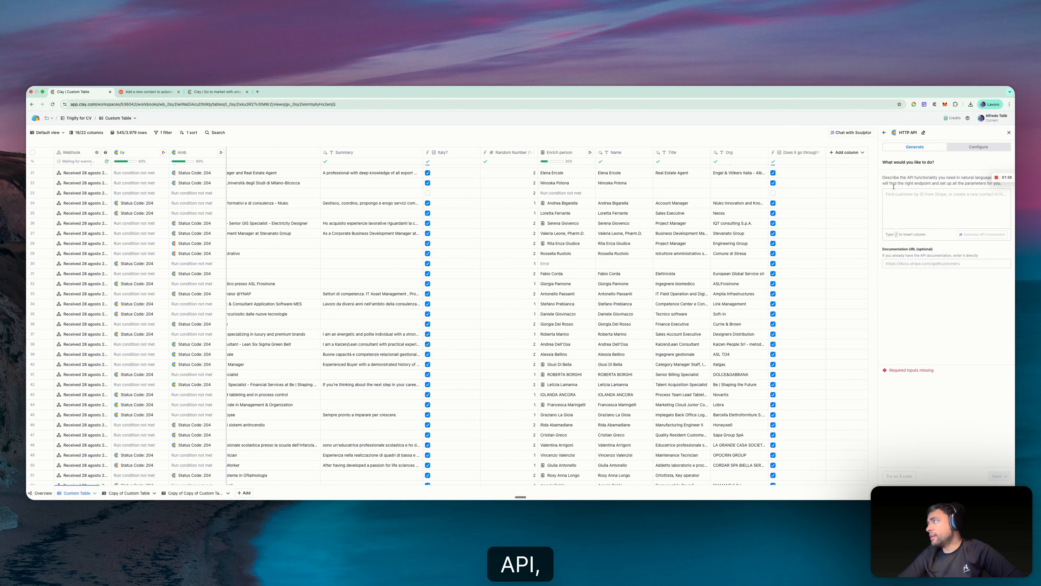
pyautogui.click(978, 147)
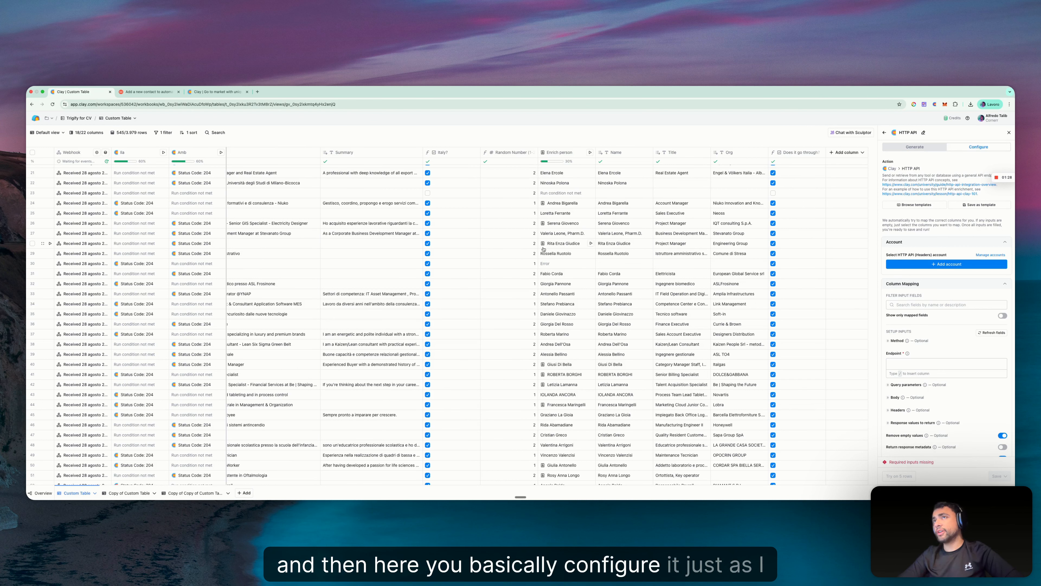
# Reopen the first HTTP API column's settings and review its method, endpoint, body and headers
pyautogui.click(135, 153)
pyautogui.click(141, 177)
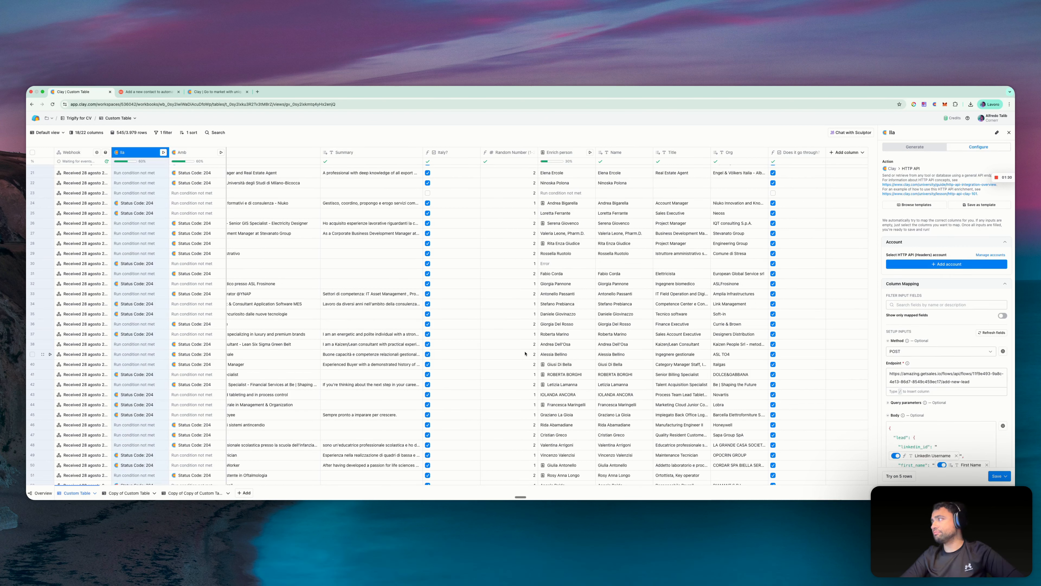
pyautogui.scroll(-10, 992, 413)
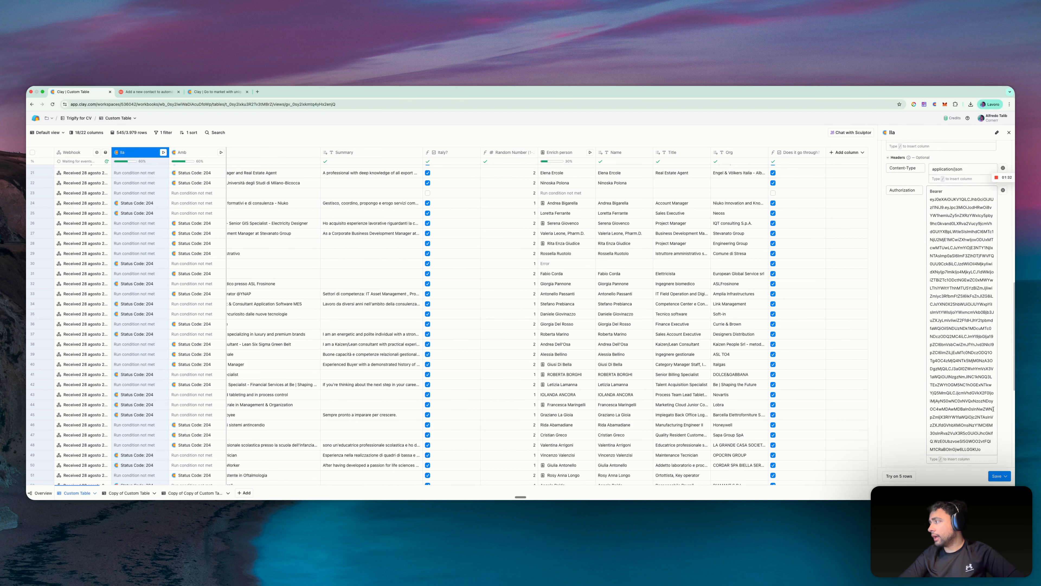
pyautogui.scroll(10, 994, 411)
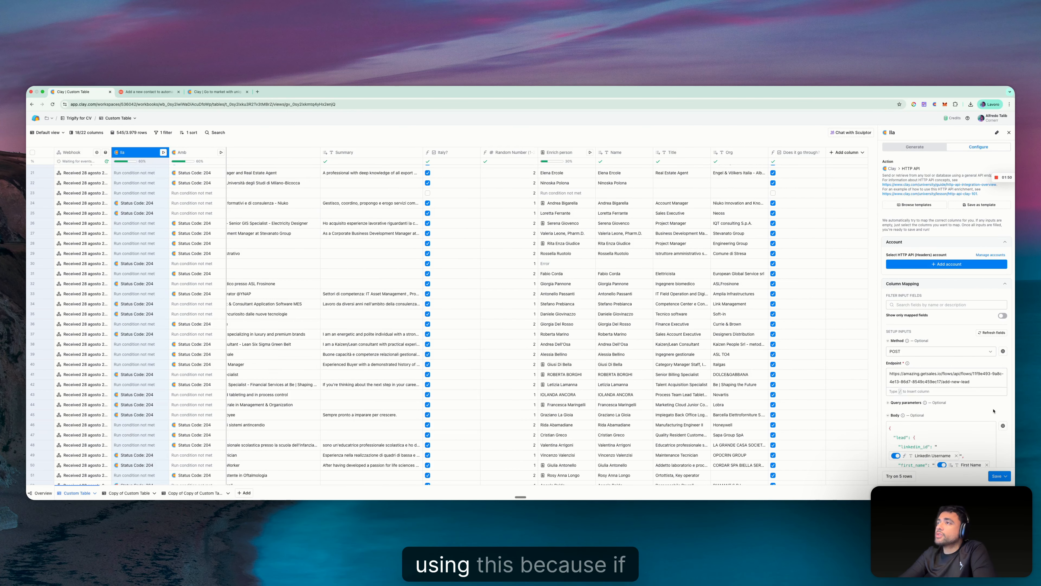
# Highlight a range of Enrich person cells to review the enriched rows, and close the column settings
pyautogui.hscroll(-15, 757, 321)
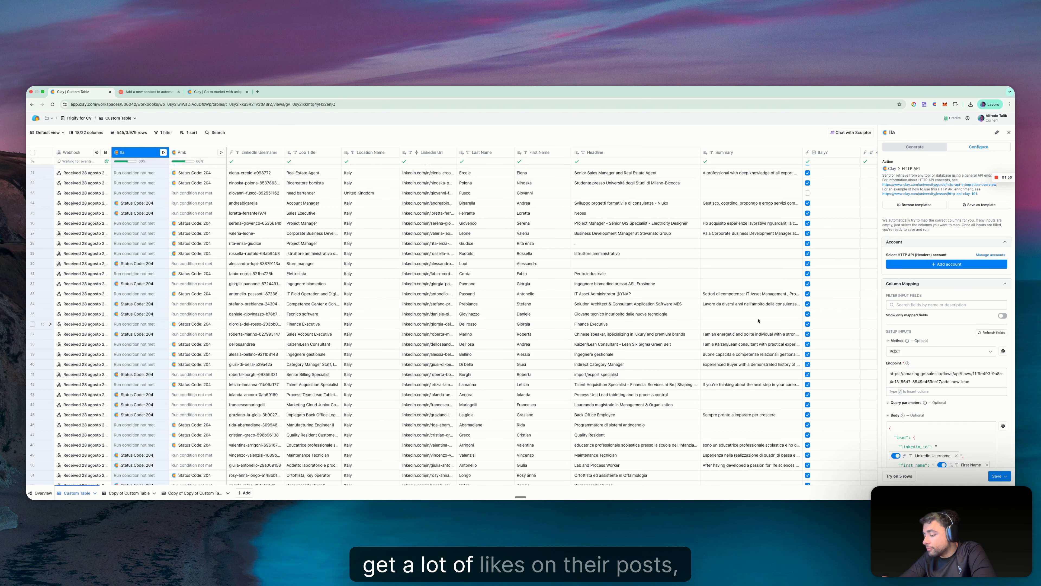
pyautogui.hscroll(10, 592, 201)
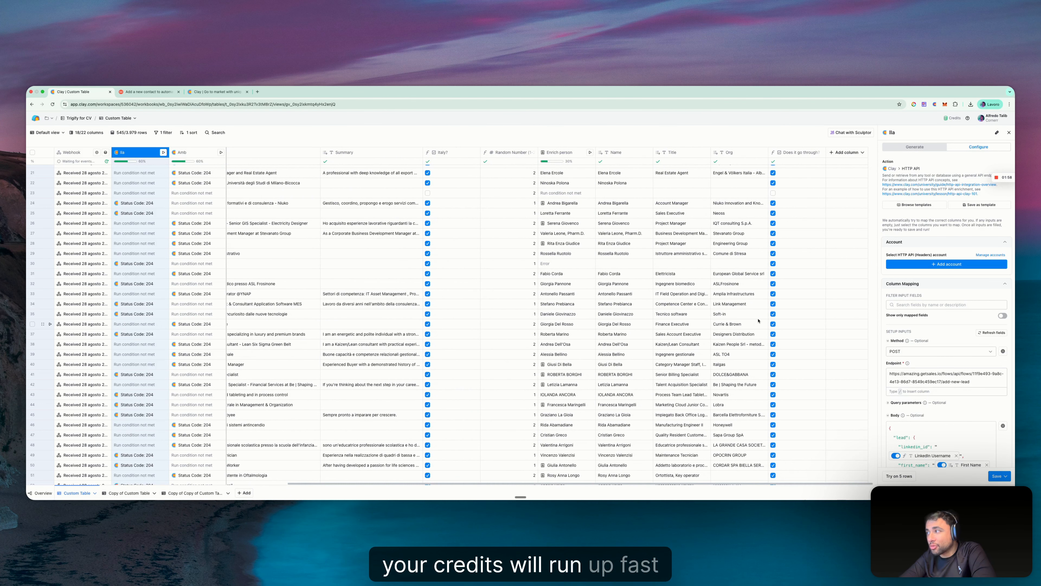
pyautogui.moveTo(576, 183); pyautogui.dragTo(572, 344)
pyautogui.moveTo(564, 414); pyautogui.dragTo(561, 283)
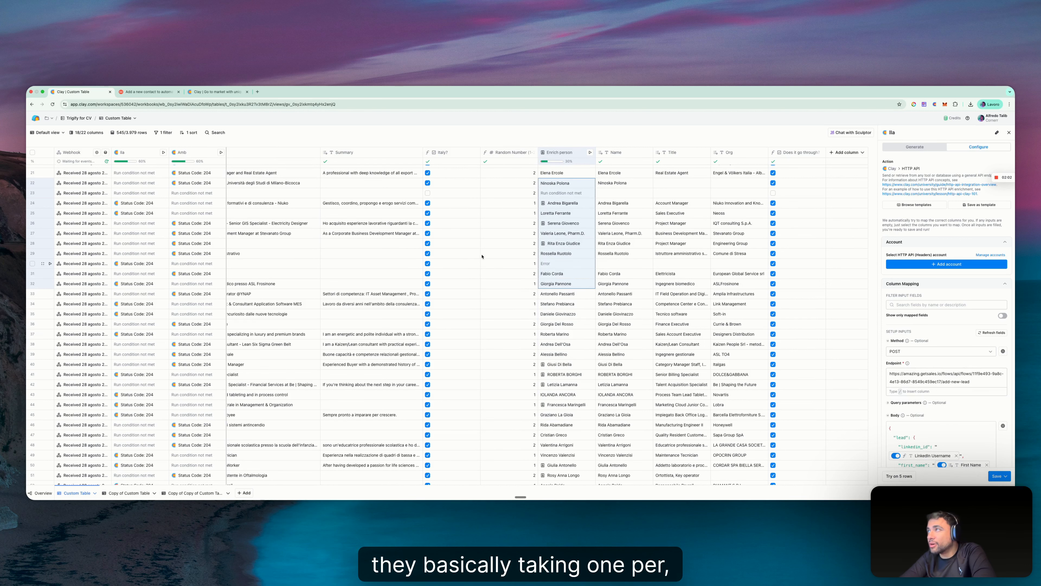
pyautogui.click(492, 232)
pyautogui.scroll(-1, 953, 426)
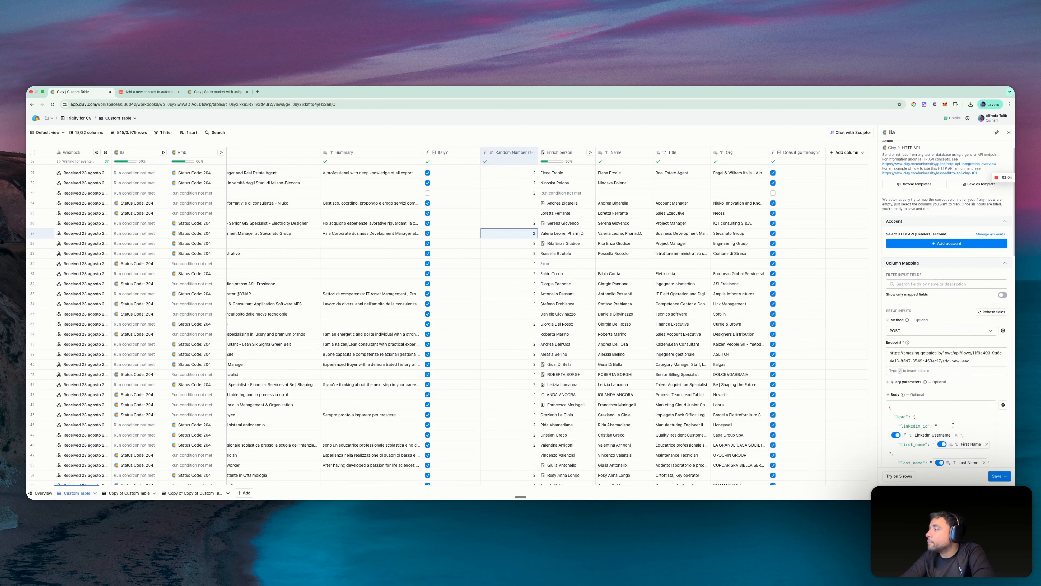
pyautogui.scroll(1, 884, 270)
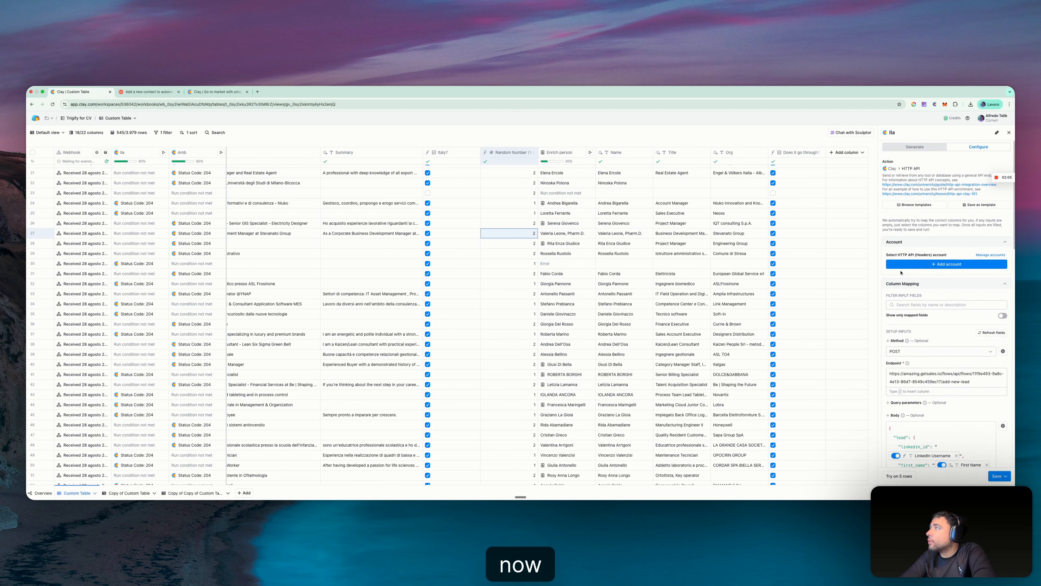
pyautogui.click(1009, 134)
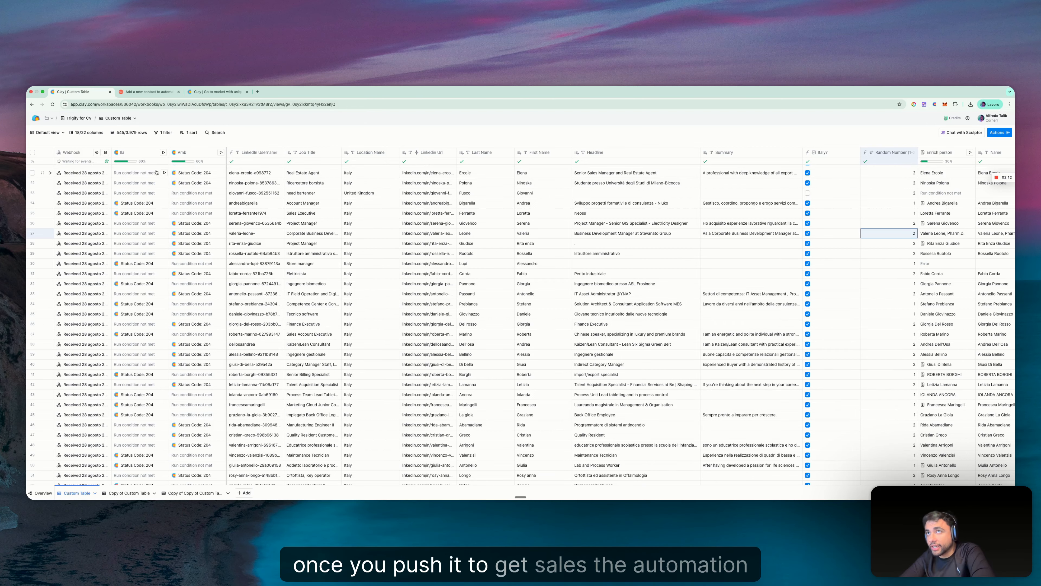
# Switch to GetSales and view the automations and the contact lists
pyautogui.hotkey('ctrl', 'Left')
pyautogui.click(39, 202)
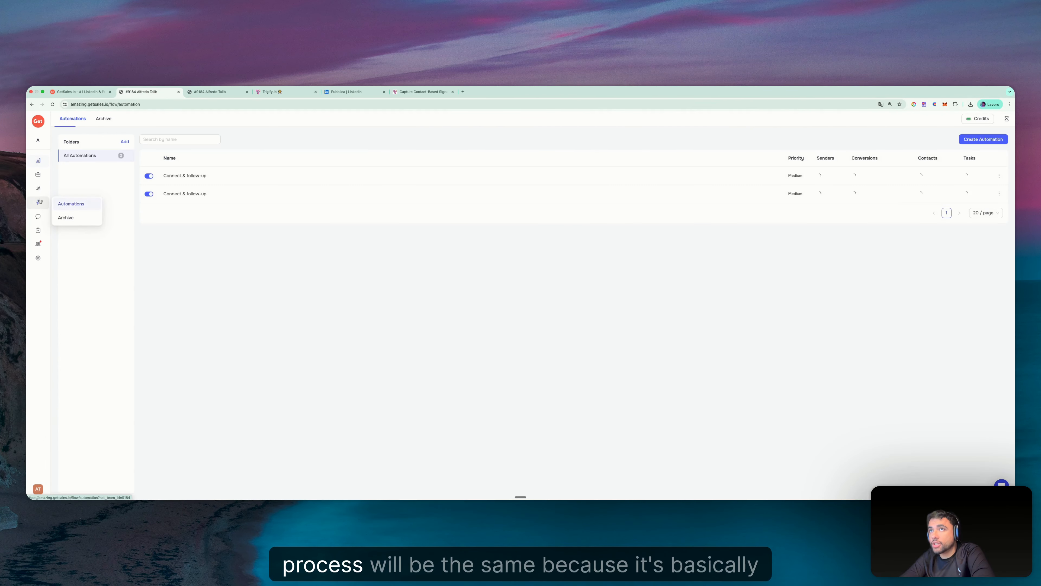
pyautogui.click(38, 176)
pyautogui.click(70, 204)
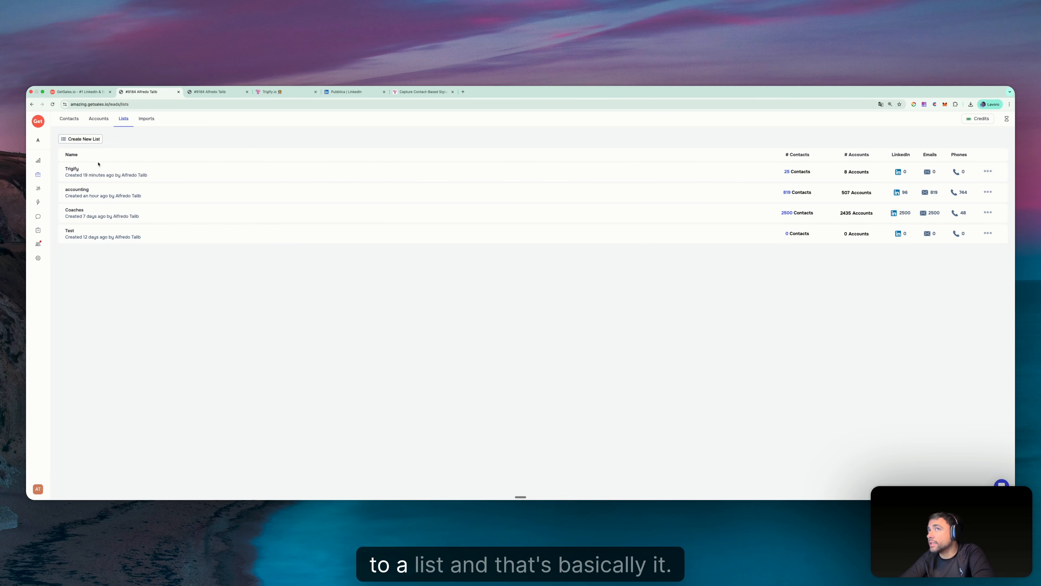
# Open the first Connect & follow-up automation and turn it off
pyautogui.click(42, 202)
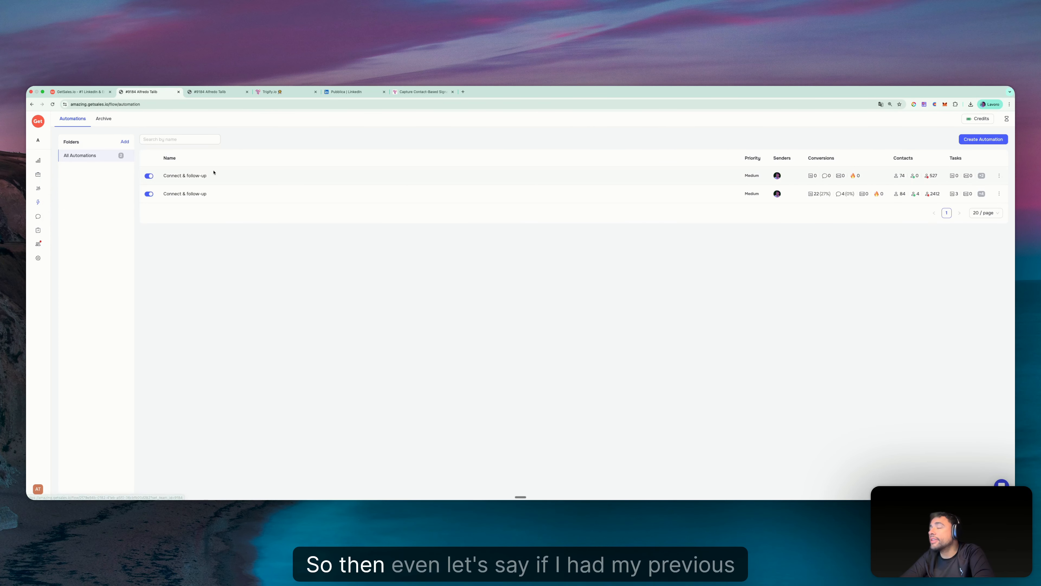
pyautogui.click(201, 175)
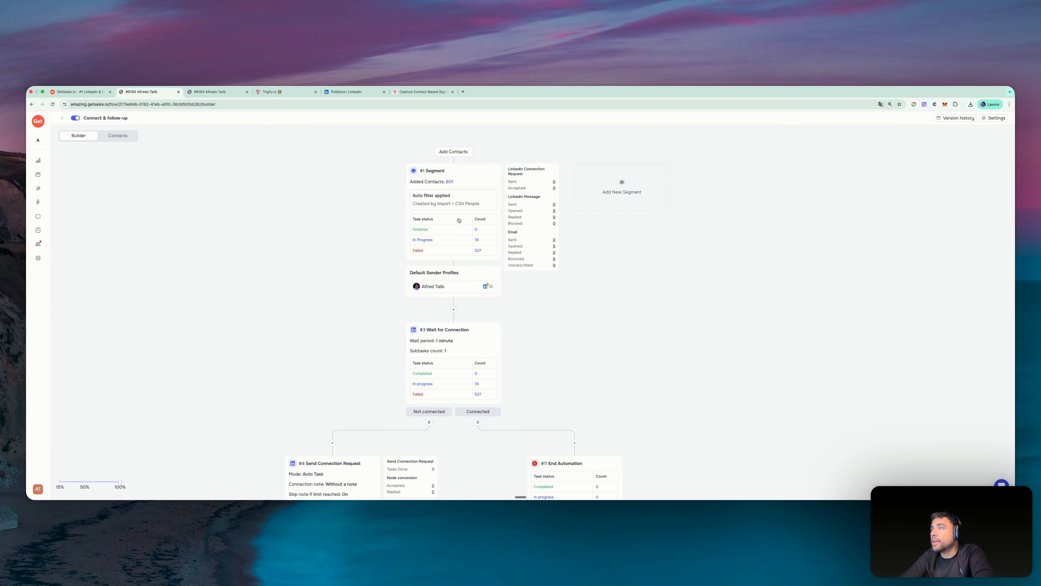
pyautogui.scroll(-3, 451, 265)
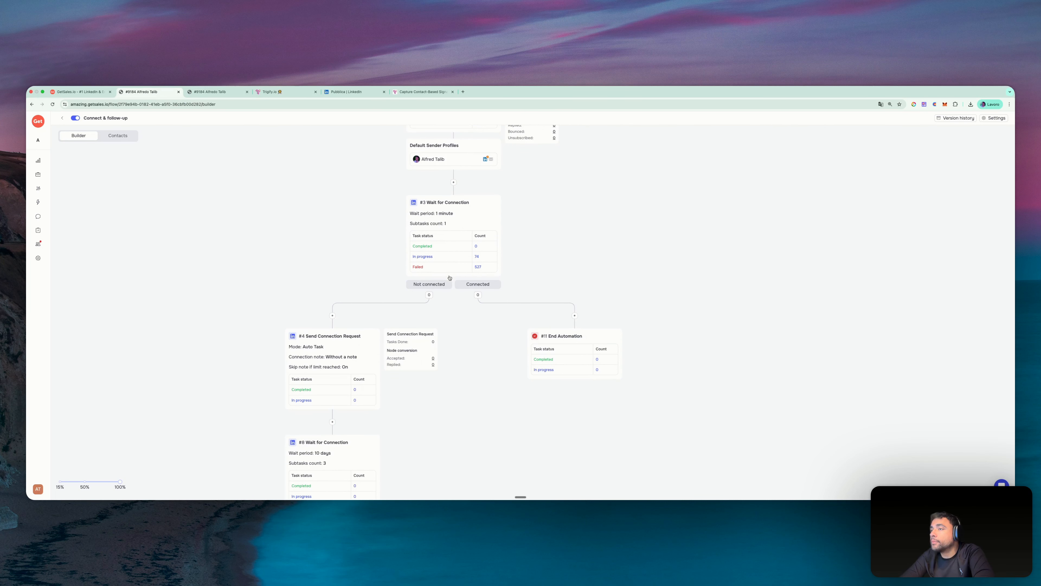
pyautogui.click(75, 119)
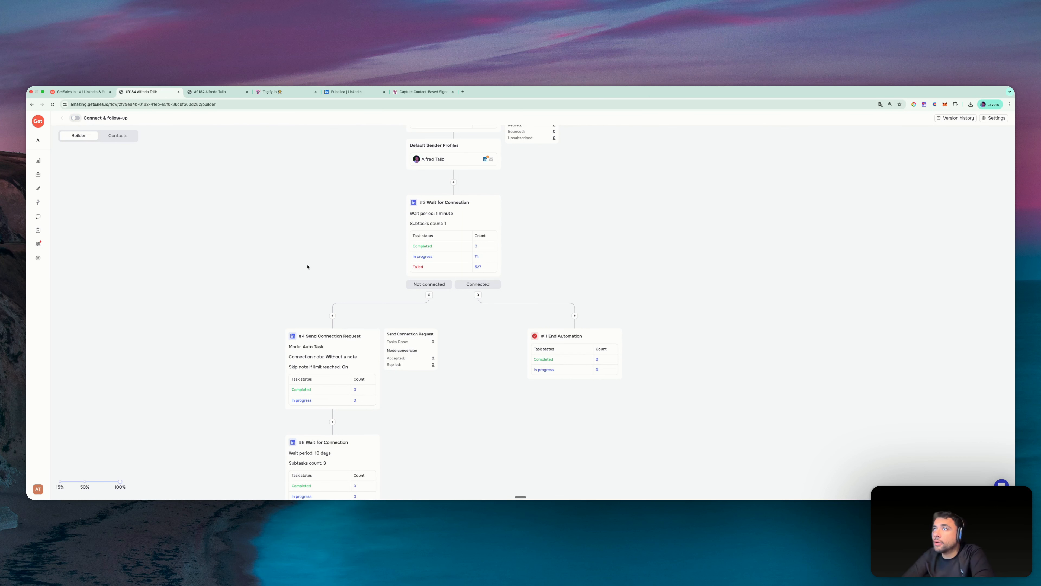
pyautogui.scroll(3, 306, 263)
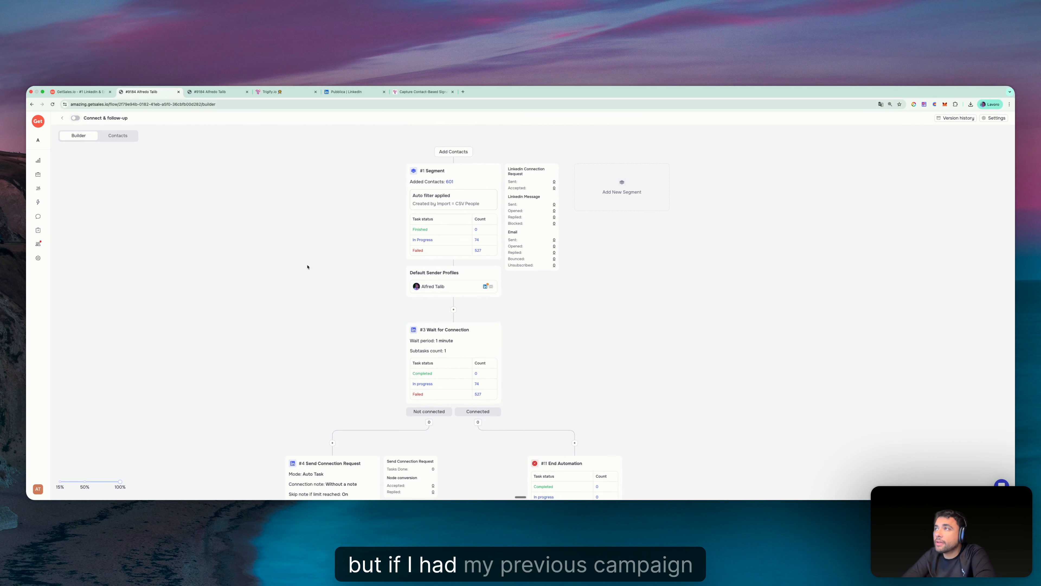
# Edit the auto filter of segment #1 and remove the CSV People value from its Created by Import condition
pyautogui.click(466, 177)
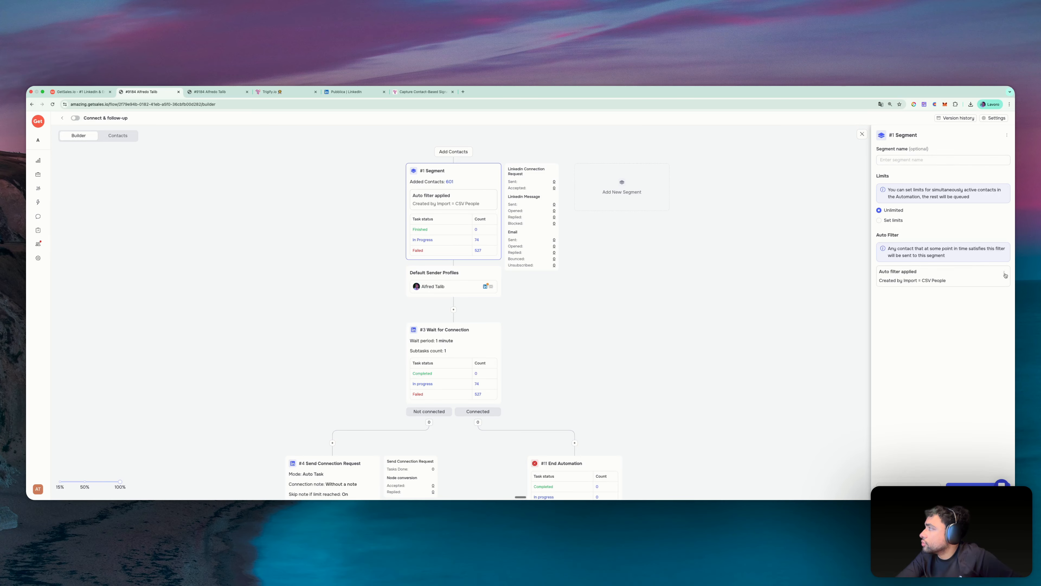
pyautogui.click(990, 284)
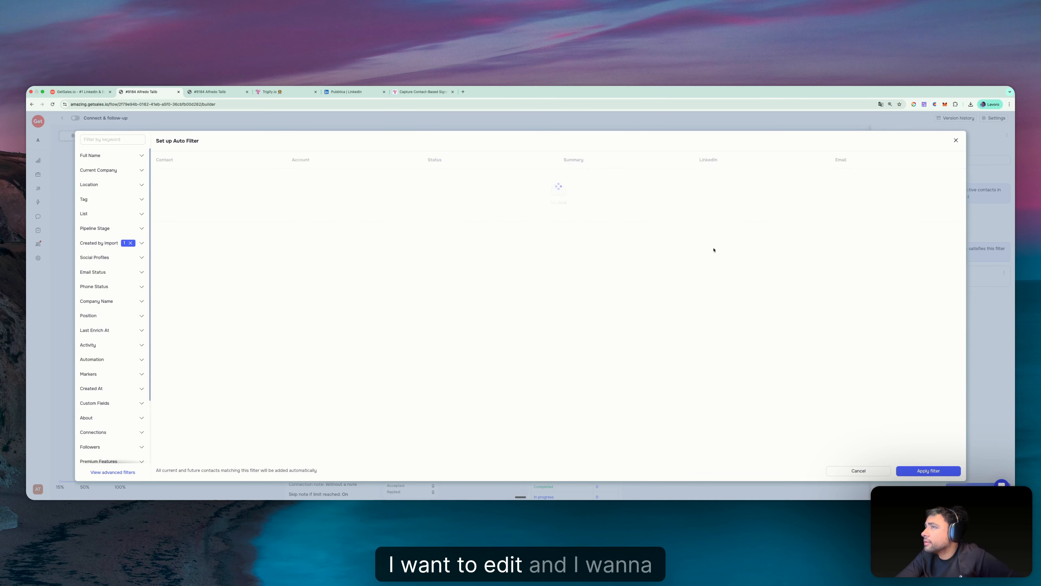
pyautogui.click(102, 242)
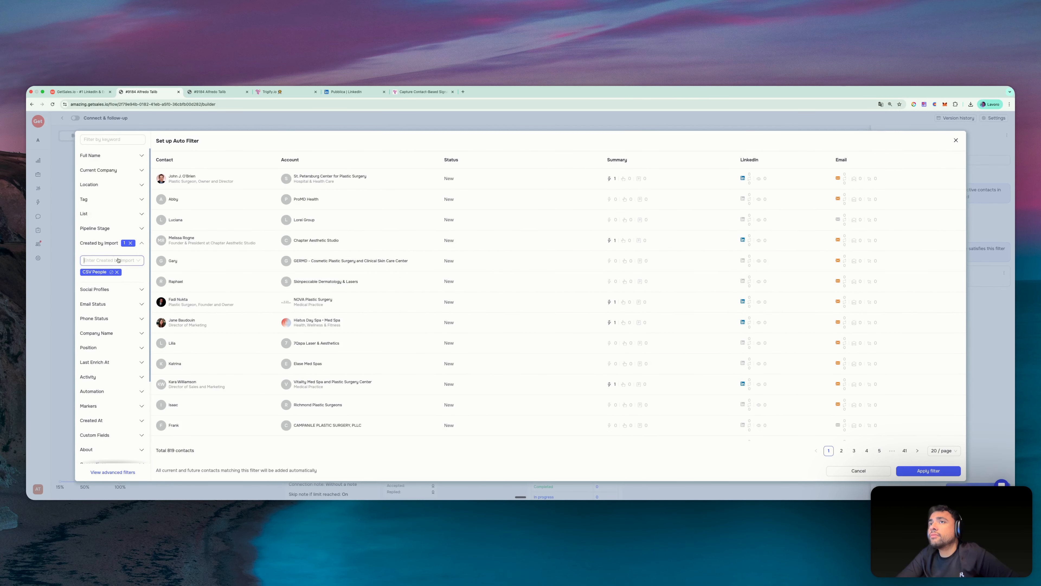
pyautogui.click(117, 272)
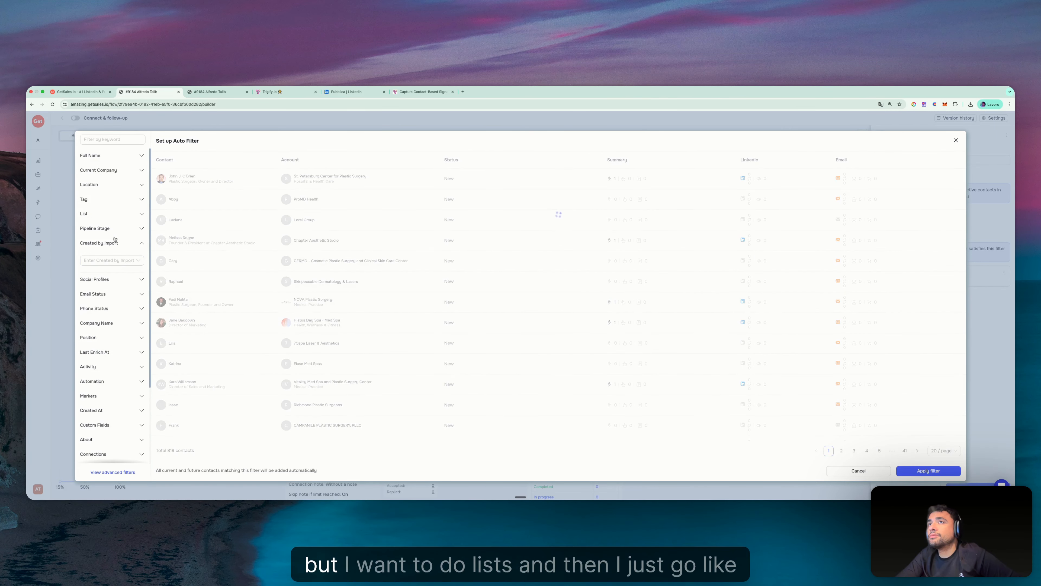
# Set the segment's auto filter to the Trigify list and apply it
pyautogui.click(105, 213)
pyautogui.click(111, 231)
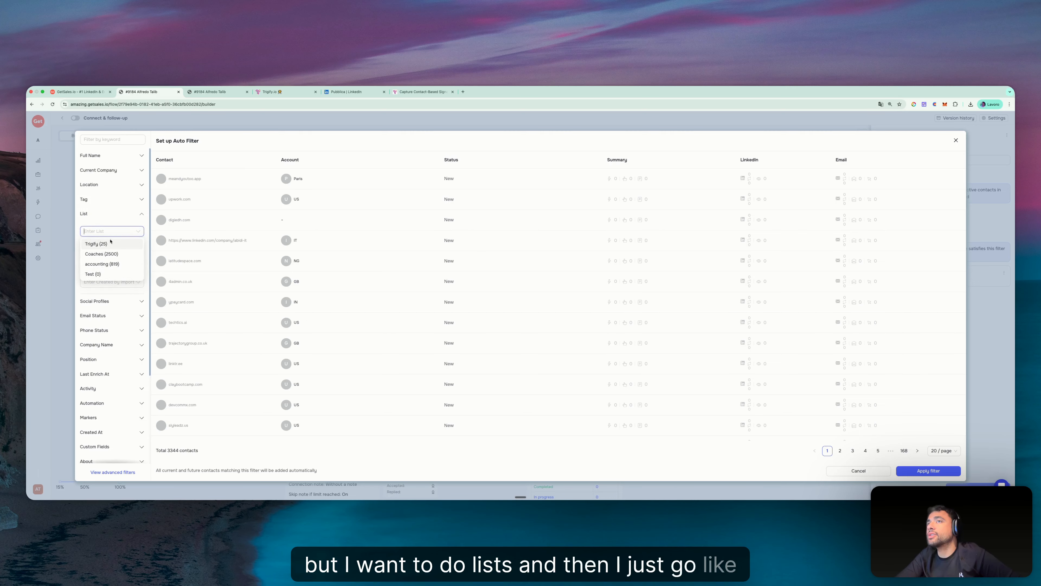
pyautogui.click(95, 242)
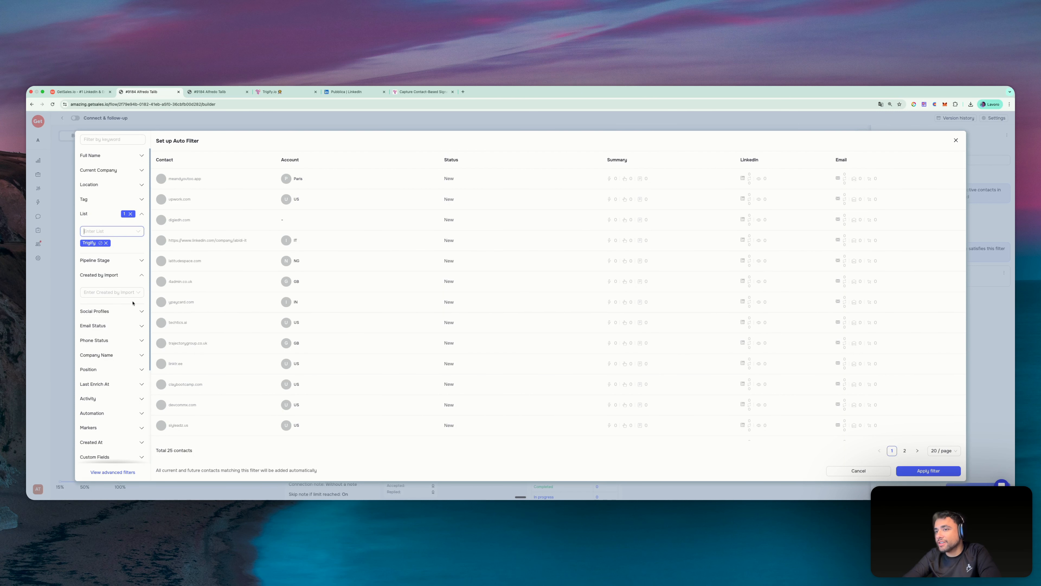
pyautogui.click(912, 473)
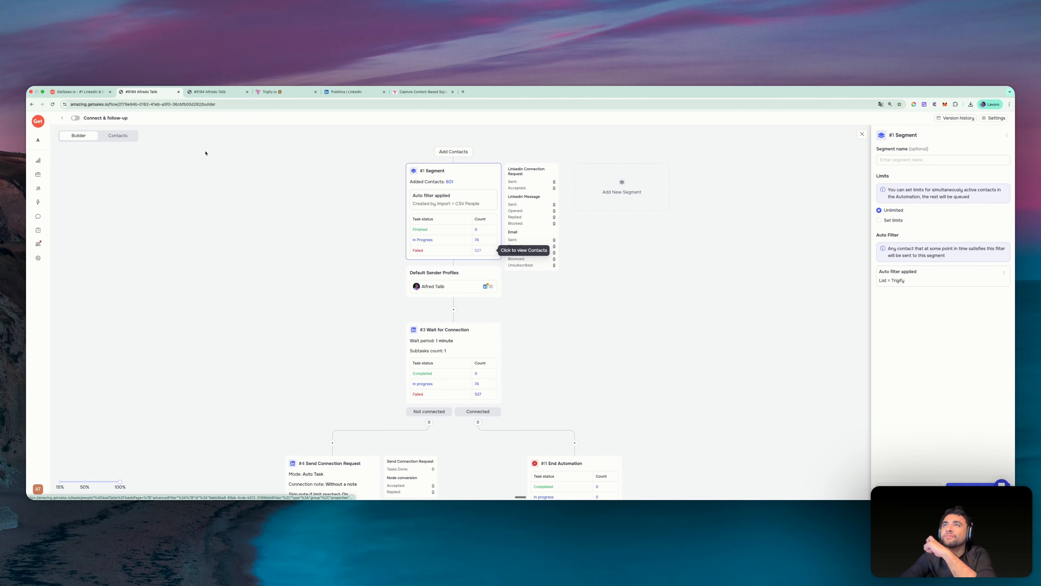
# Switch to the Clay table, review the Enrich person column's run settings and its run condition, and close them
pyautogui.click(48, 207)
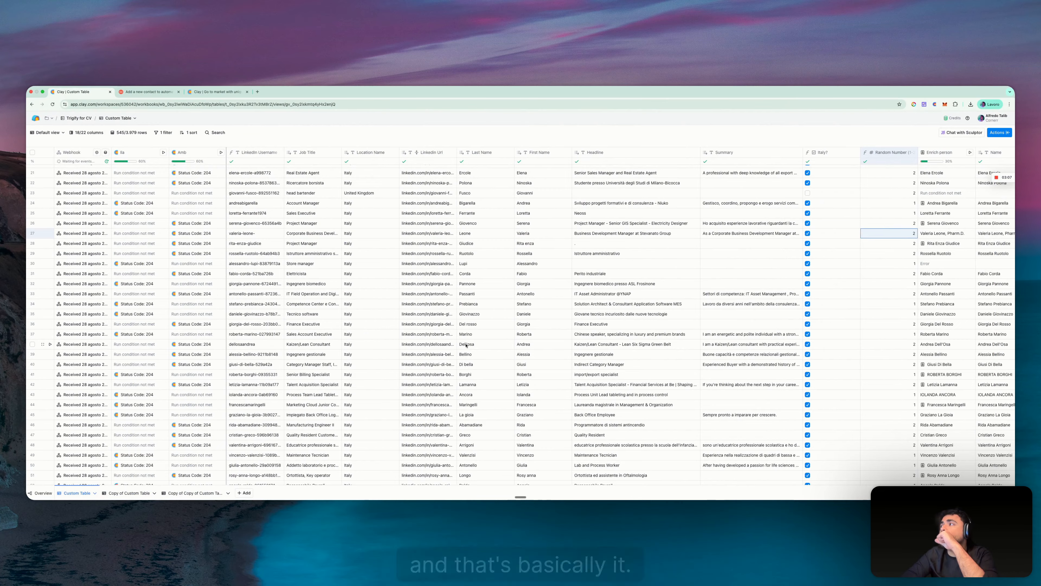
pyautogui.hscroll(1, 466, 345)
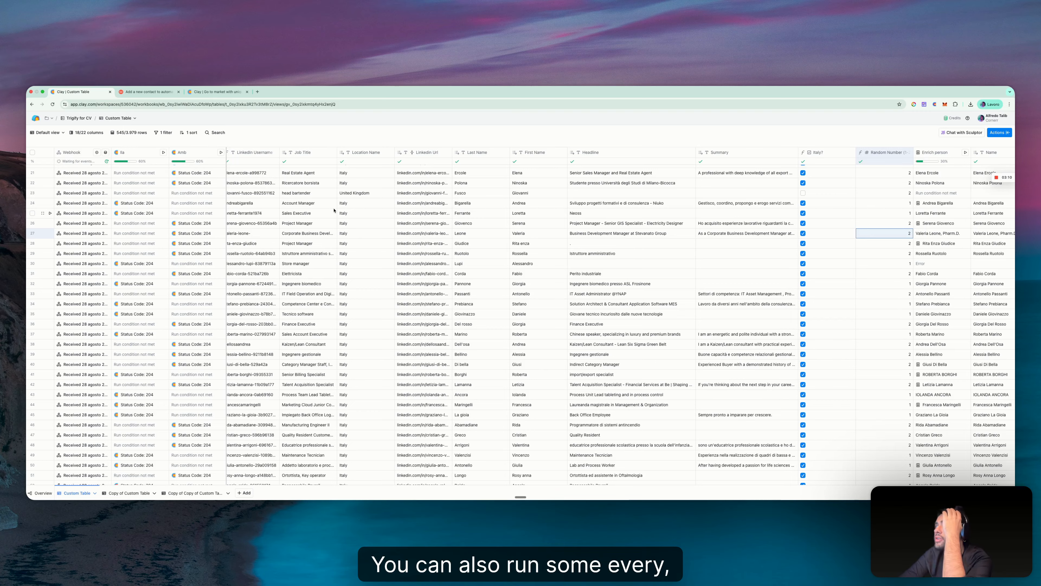
pyautogui.hscroll(5, 504, 198)
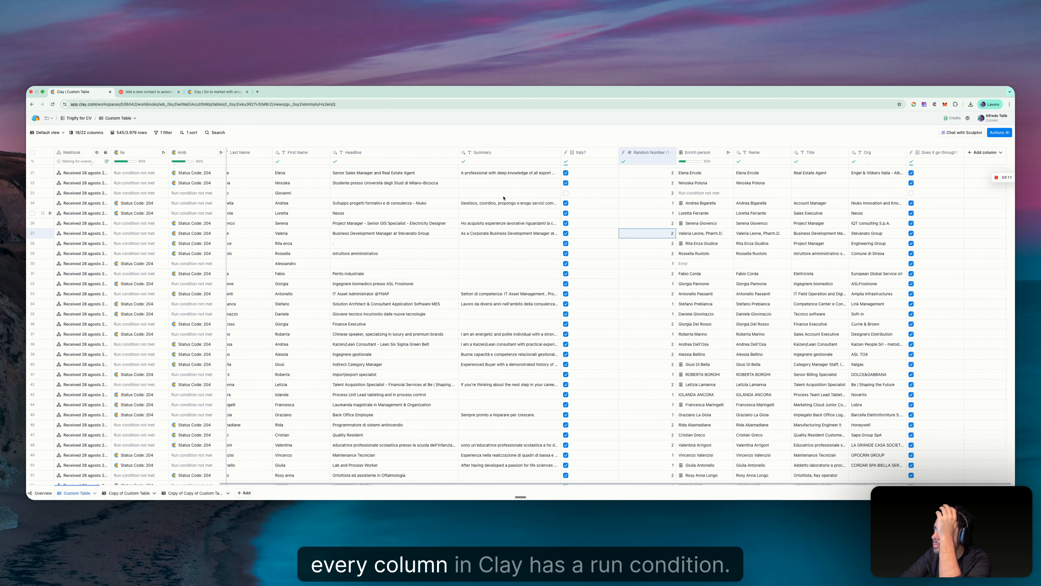
pyautogui.click(688, 154)
pyautogui.click(702, 167)
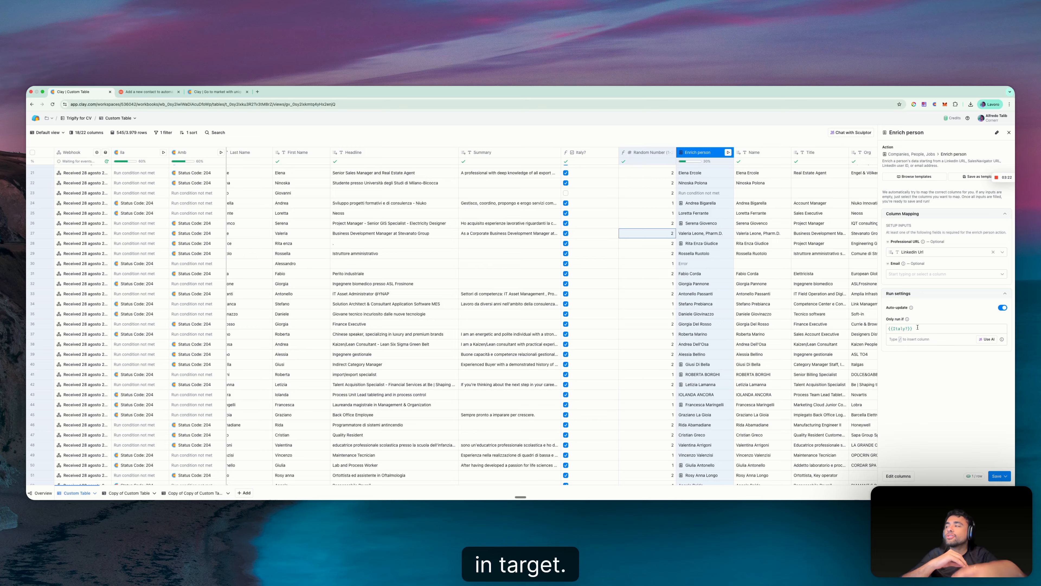
pyautogui.hscroll(-5, 597, 268)
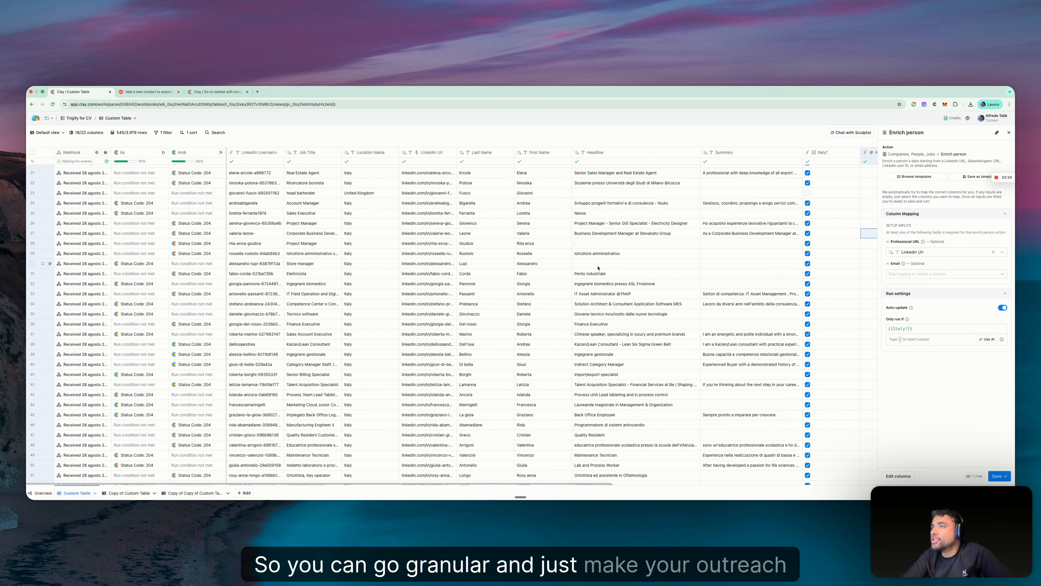
pyautogui.click(1009, 133)
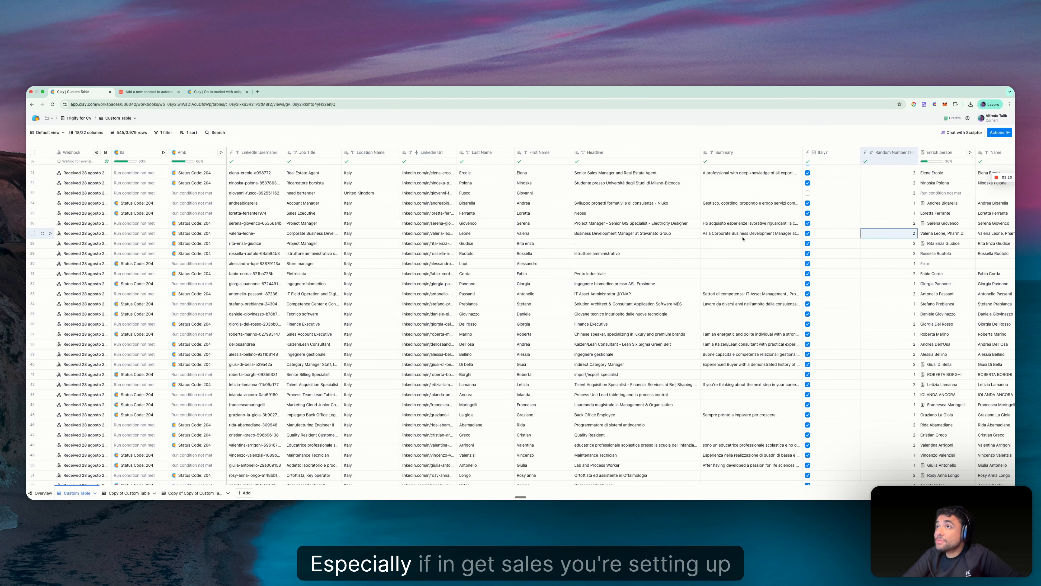